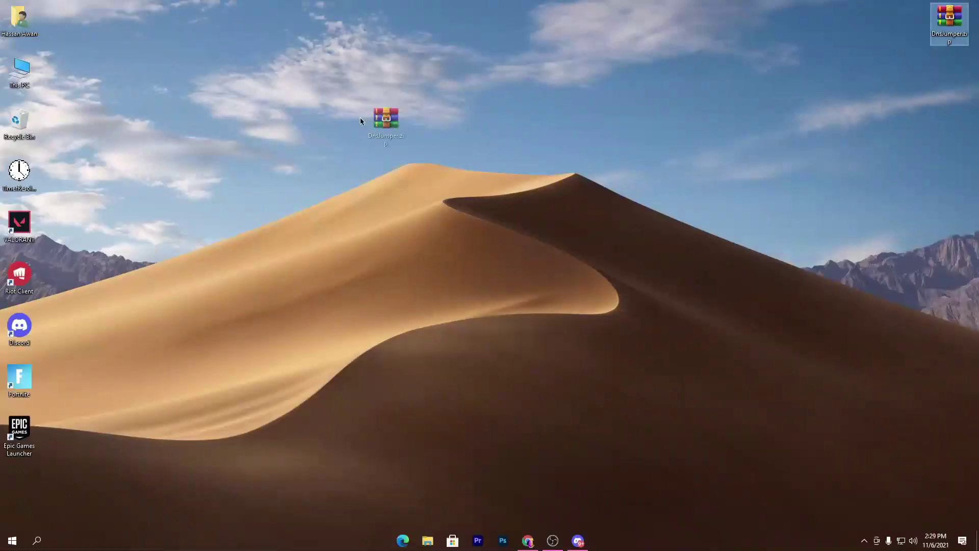
Step: Move the DnsJumper.zip archive to a new spot on the desktop
drag(360, 117, 224, 114)
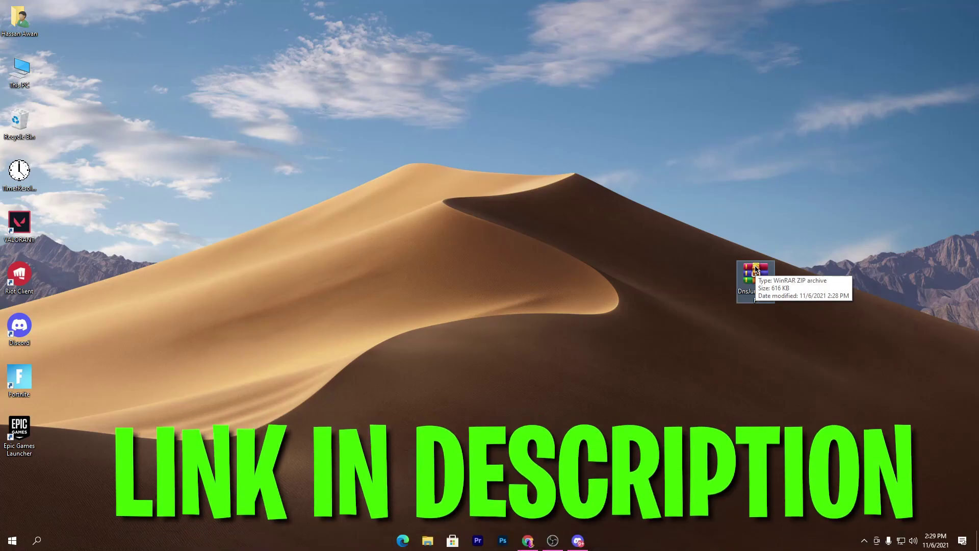
Step: Open DnsJumper.zip in WinRAR, drag the DnsJumper folder onto the desktop, and close WinRAR
drag(754, 266, 445, 164)
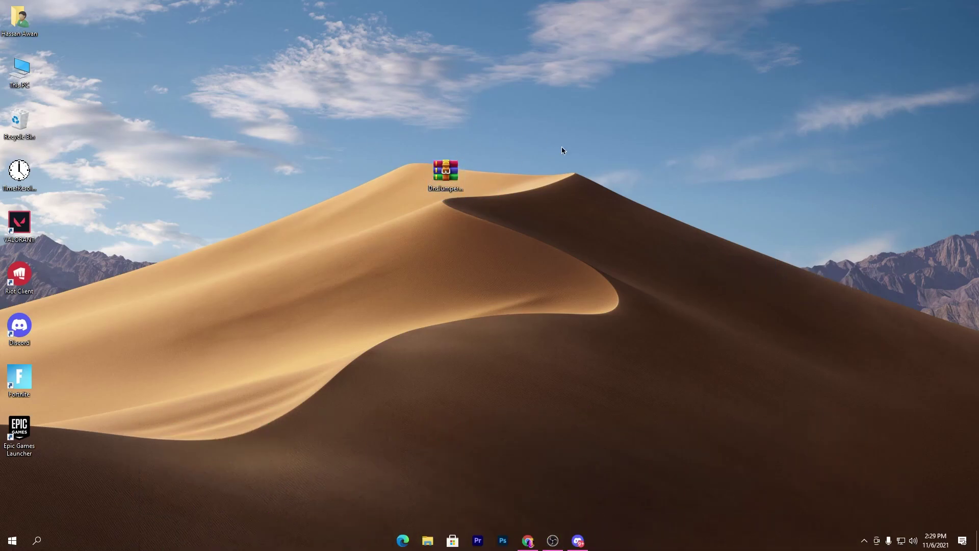
double_click(445, 171)
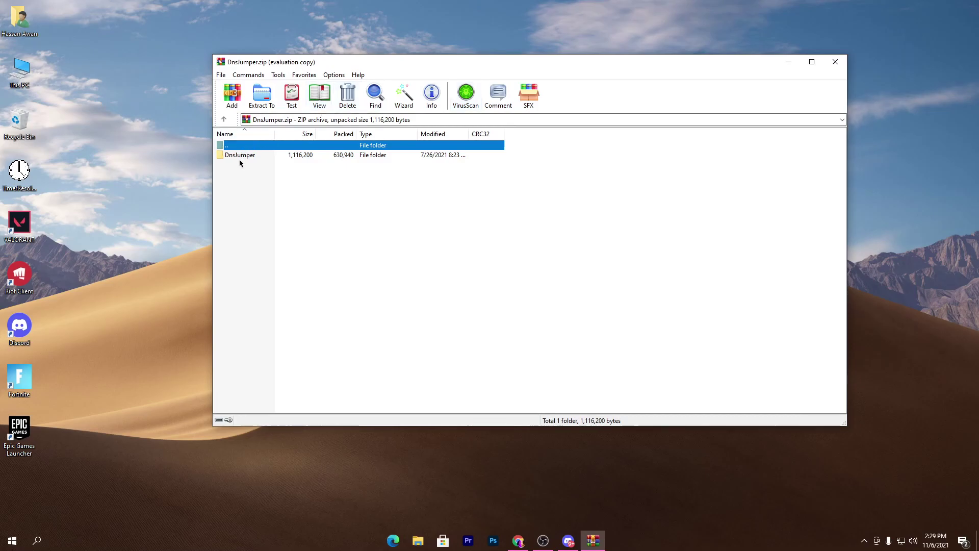
drag(239, 157, 547, 28)
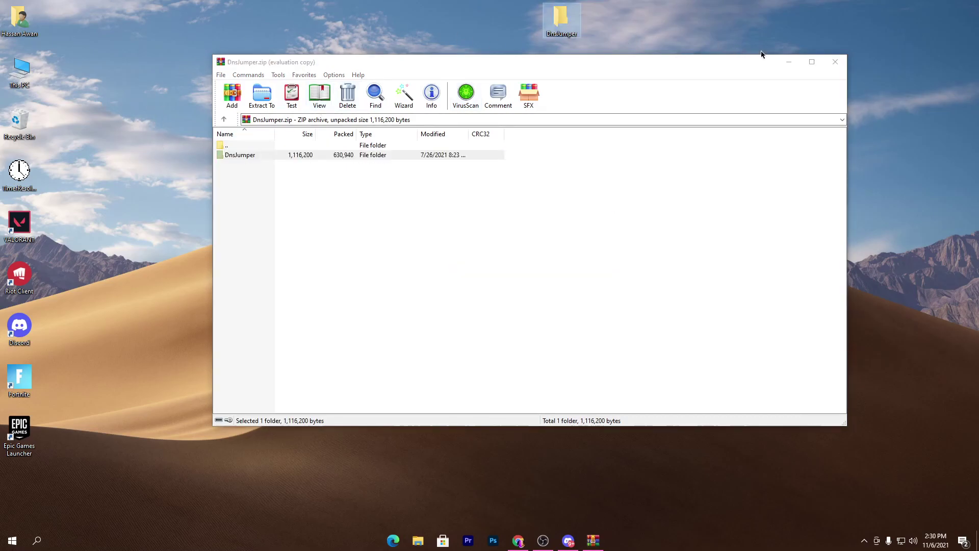
click(834, 62)
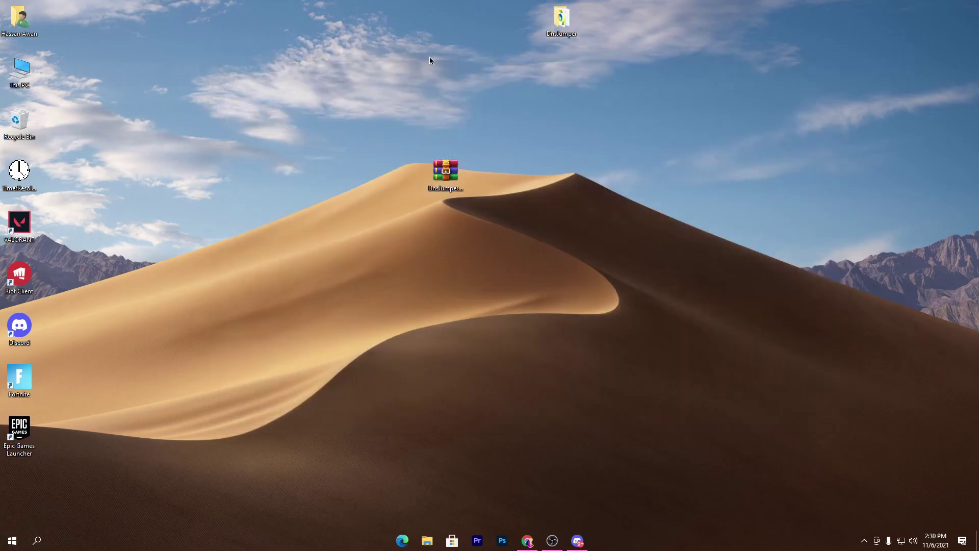
Step: Run DnsJumper.exe from the extracted DnsJumper folder and approve the administrator prompt
double_click(561, 18)
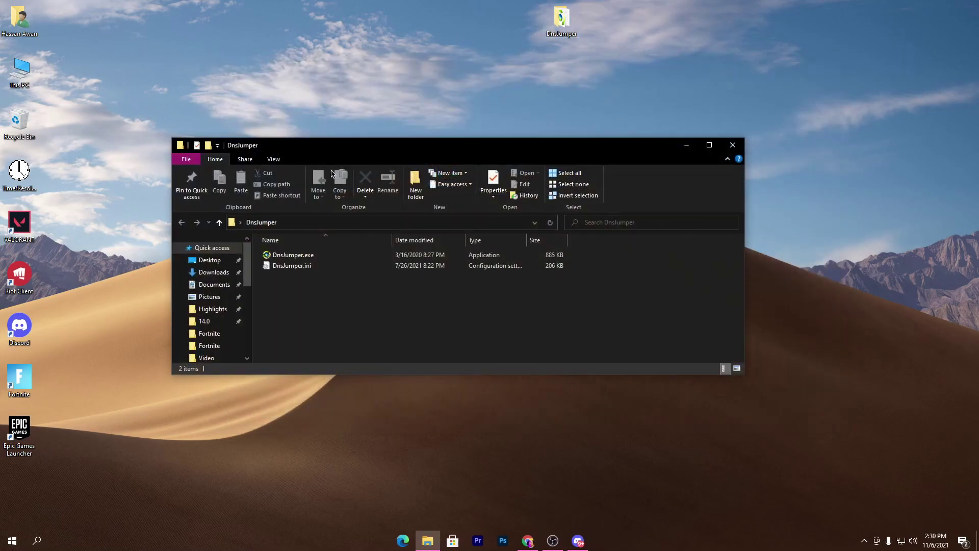
double_click(311, 256)
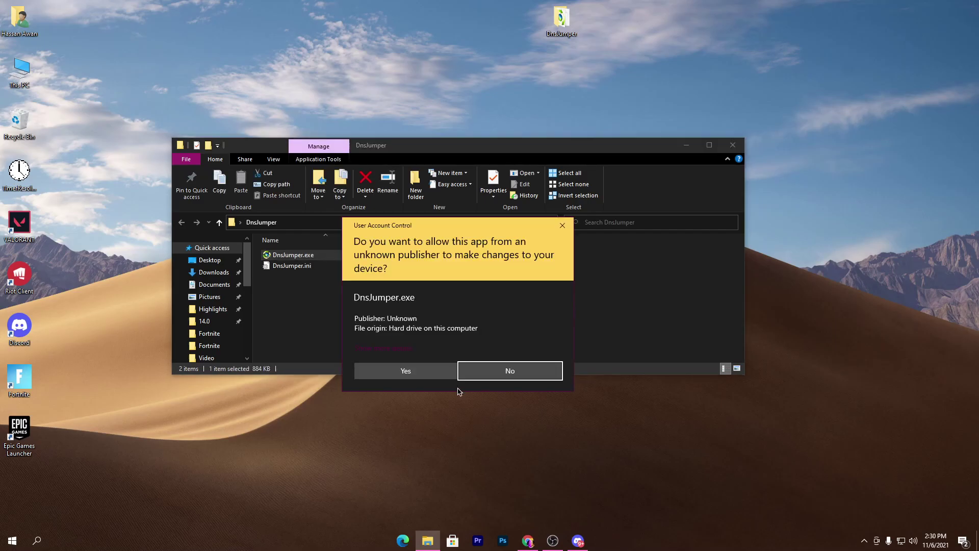
click(408, 372)
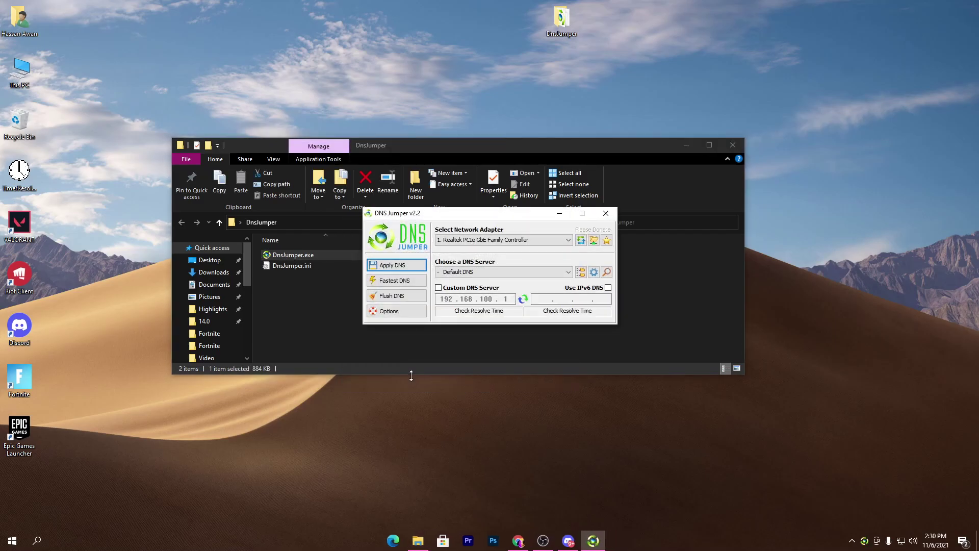
Step: Close the folder window and check the Realtek PCIe GbE Family Controller in the adapter list
click(733, 146)
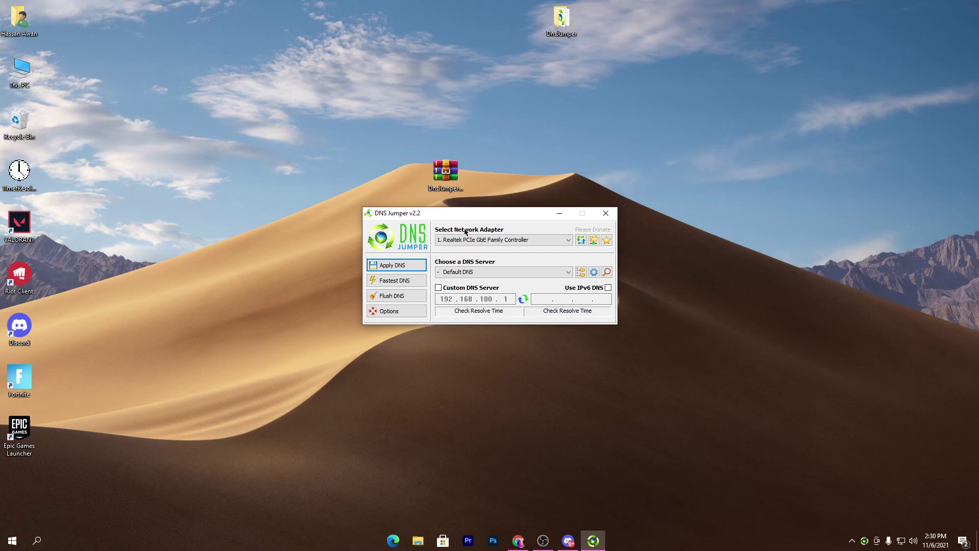
click(516, 246)
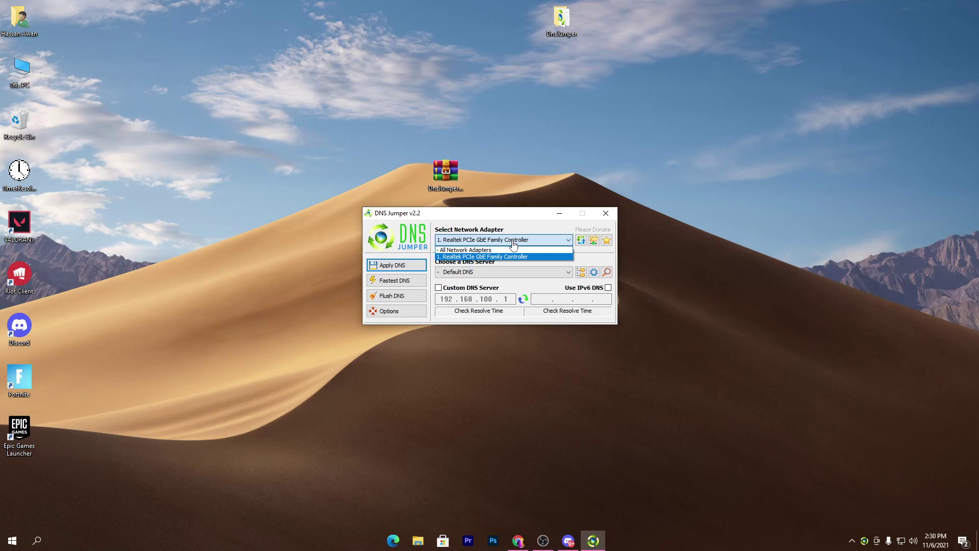
click(34, 76)
right_click(34, 75)
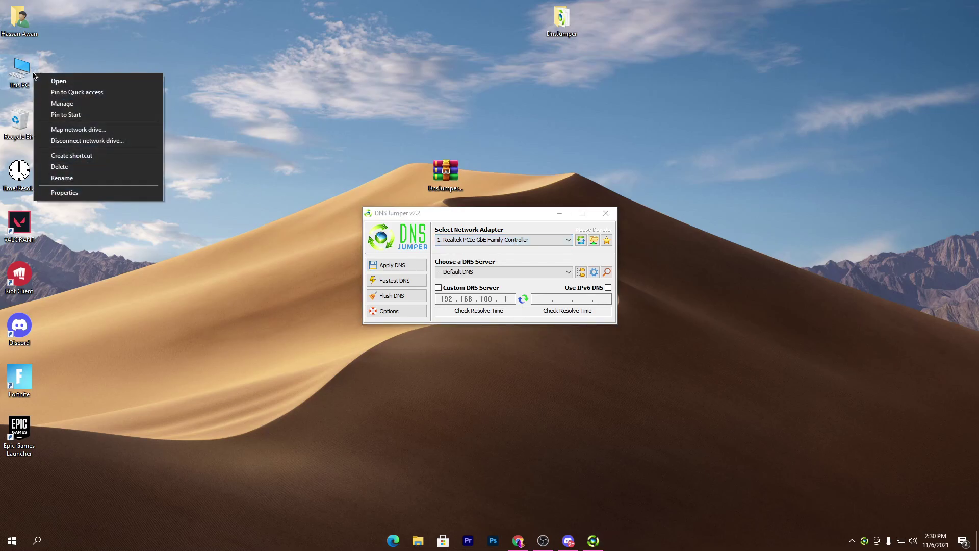
click(62, 103)
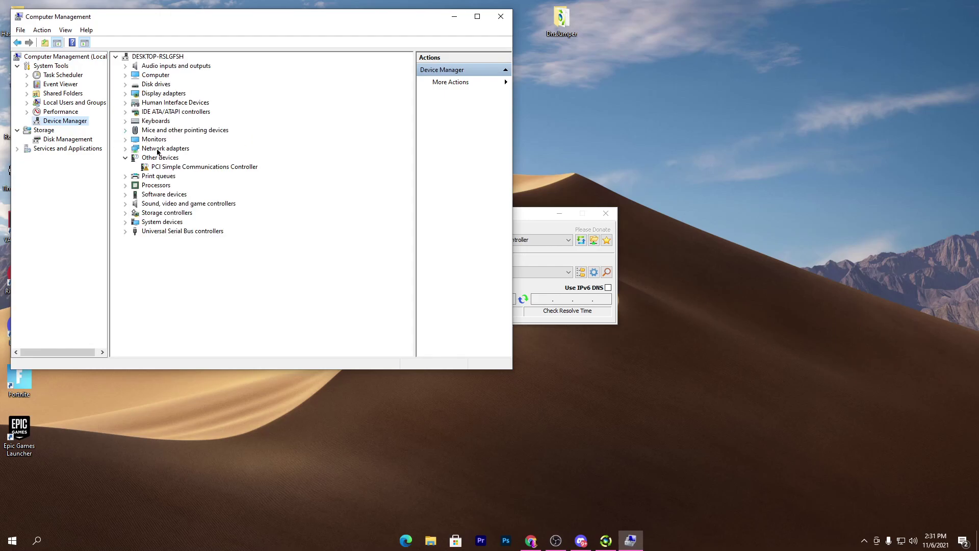
click(125, 149)
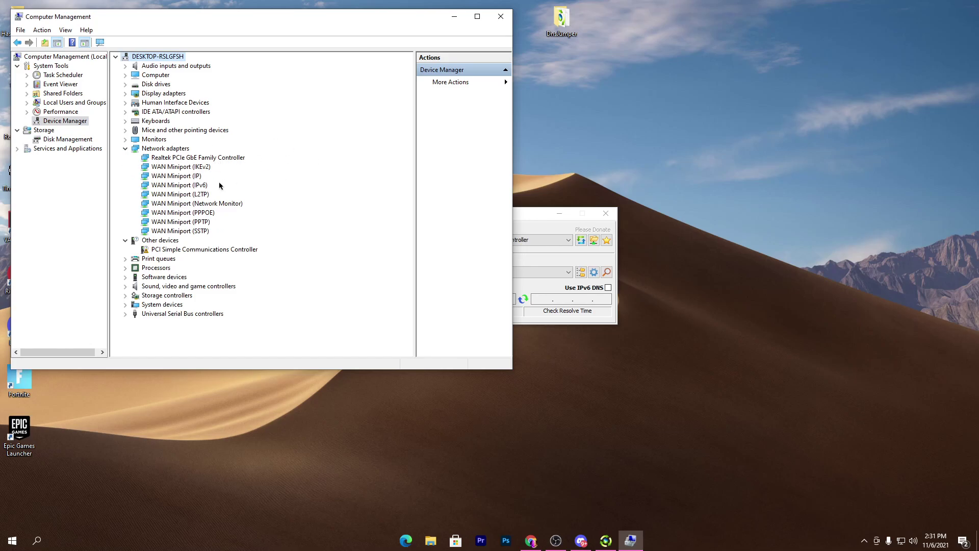
click(500, 16)
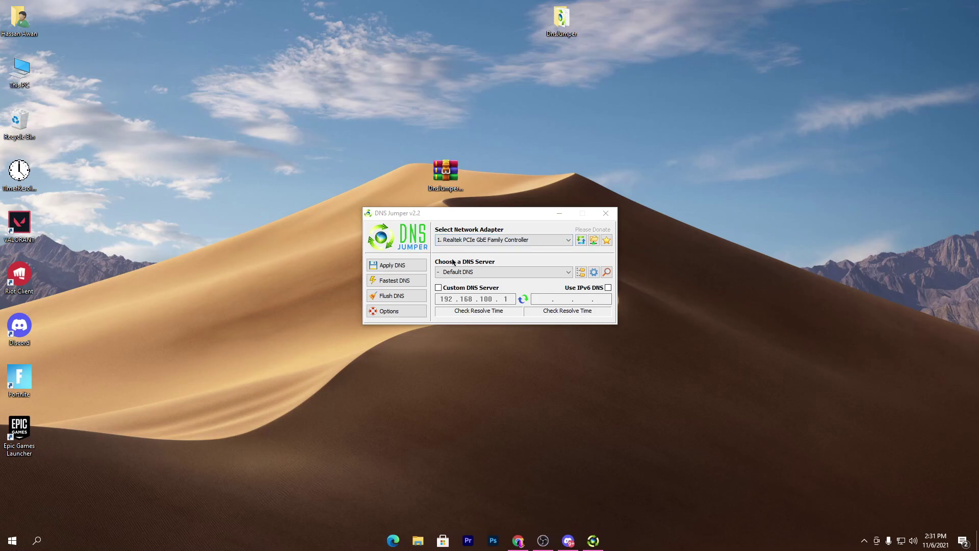
click(497, 272)
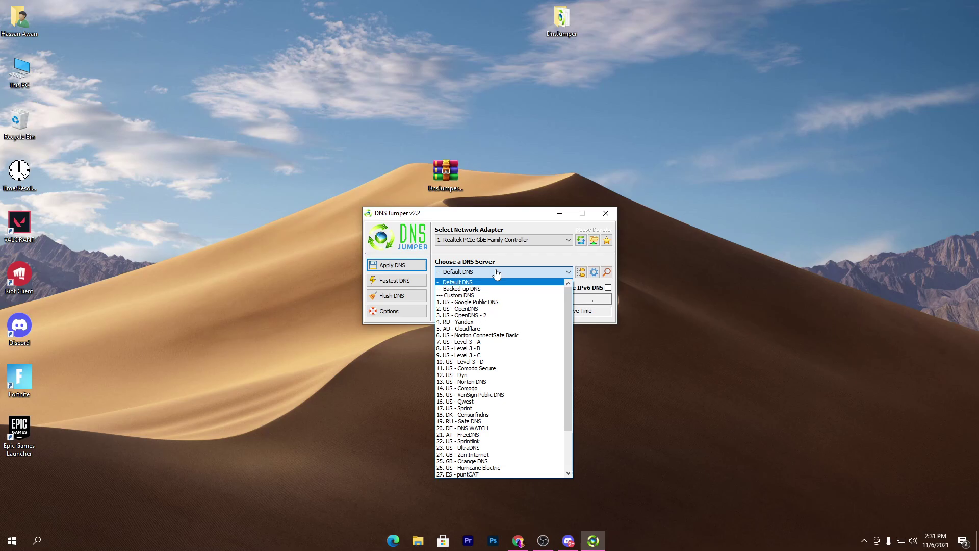
click(497, 272)
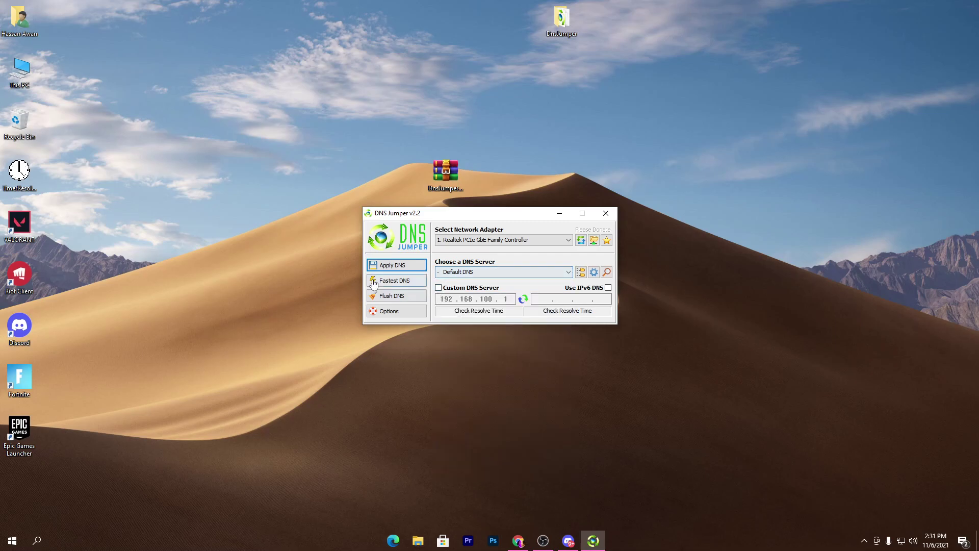
Step: Run the Fastest DNS response-time test across all listed DNS servers
click(412, 284)
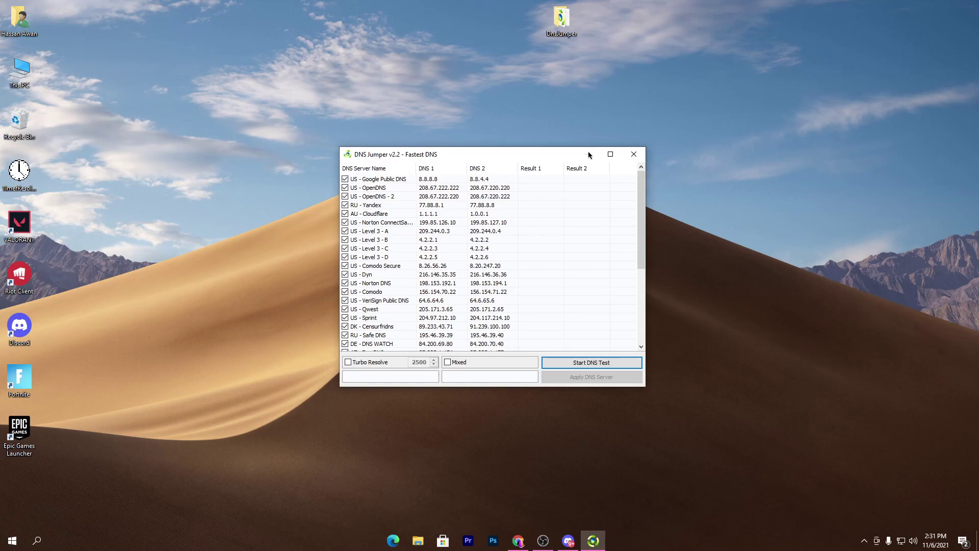
scroll(351, 337, down, 4)
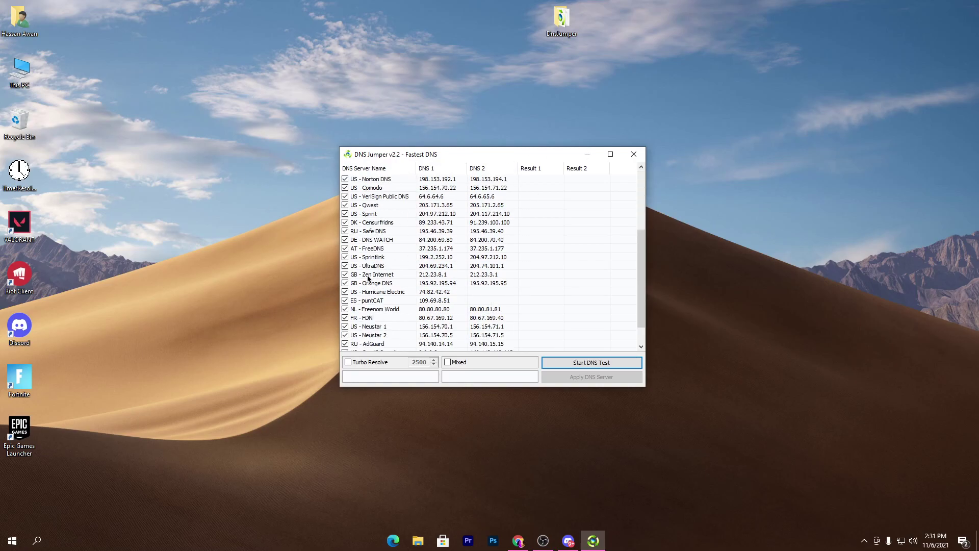
click(576, 367)
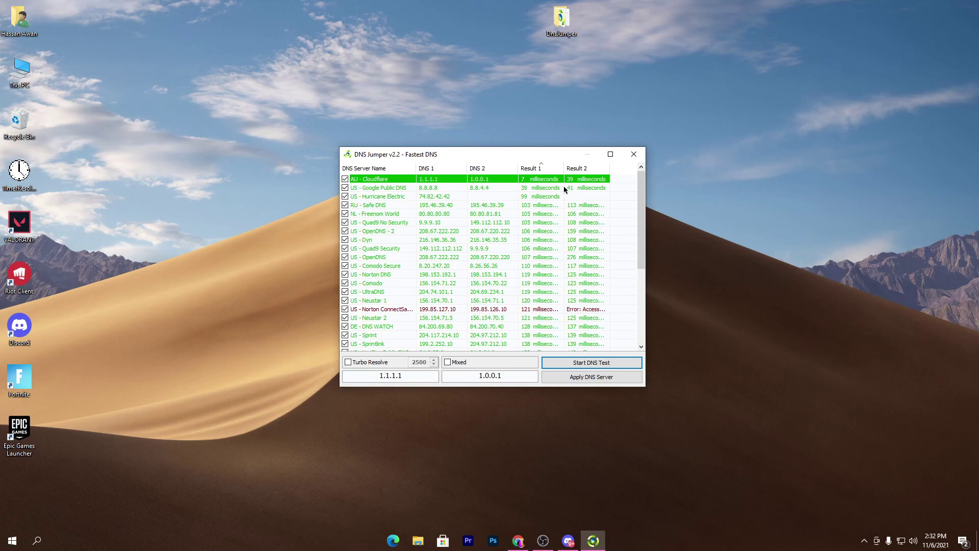
Step: Select the top-ranked AU - Cloudflare (1.1.1.1 / 1.0.0.1, 7 ms) and apply it
click(361, 180)
right_click(361, 181)
click(479, 185)
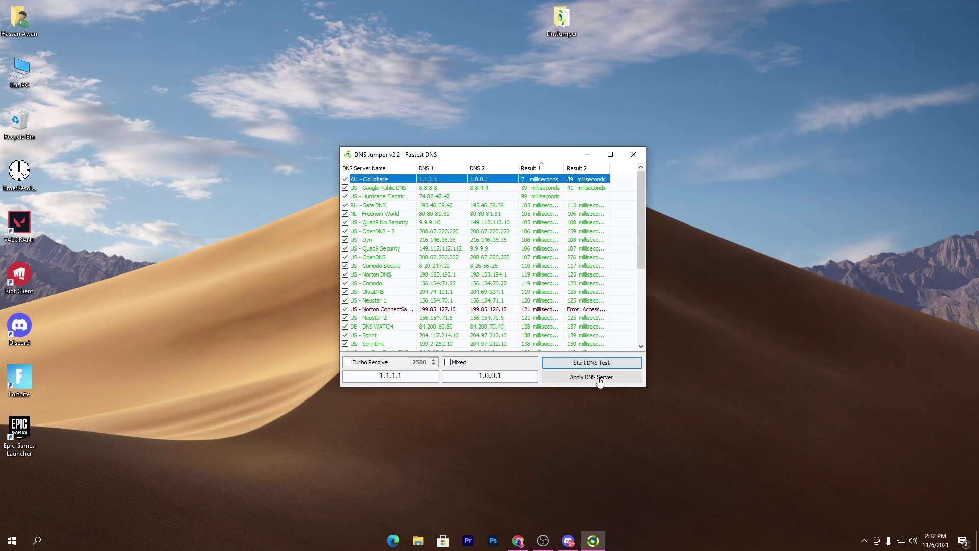
click(579, 381)
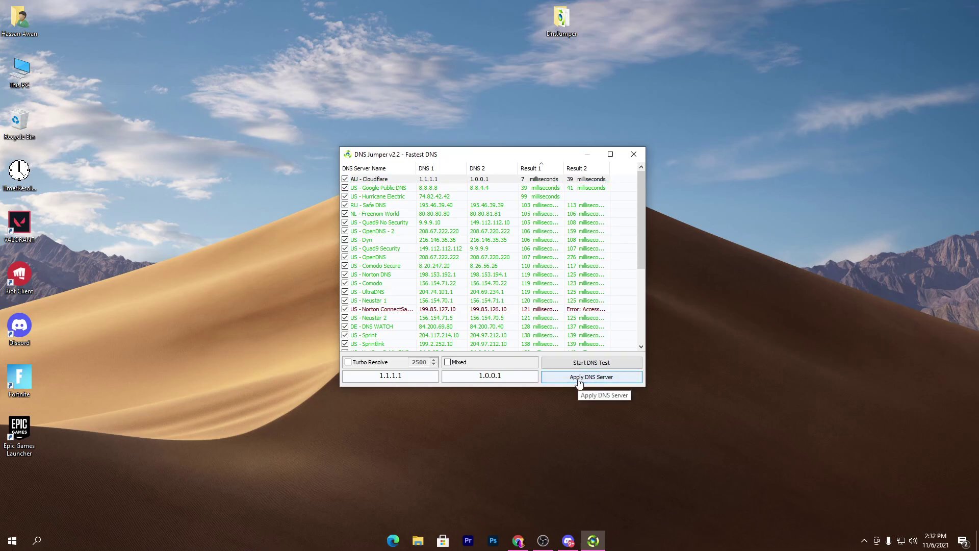
Step: Close the test results and open the network adapter list via Network & Internet settings
click(579, 382)
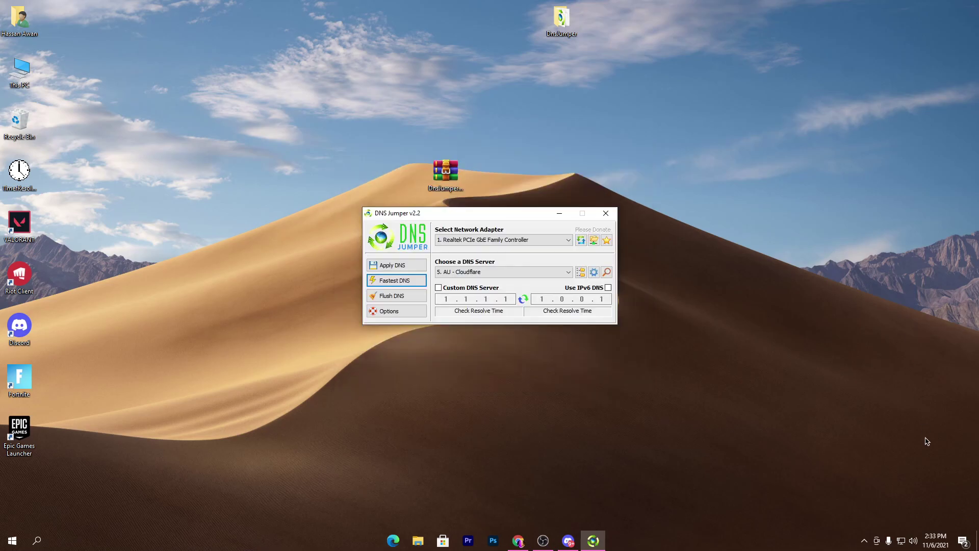
right_click(901, 539)
click(894, 523)
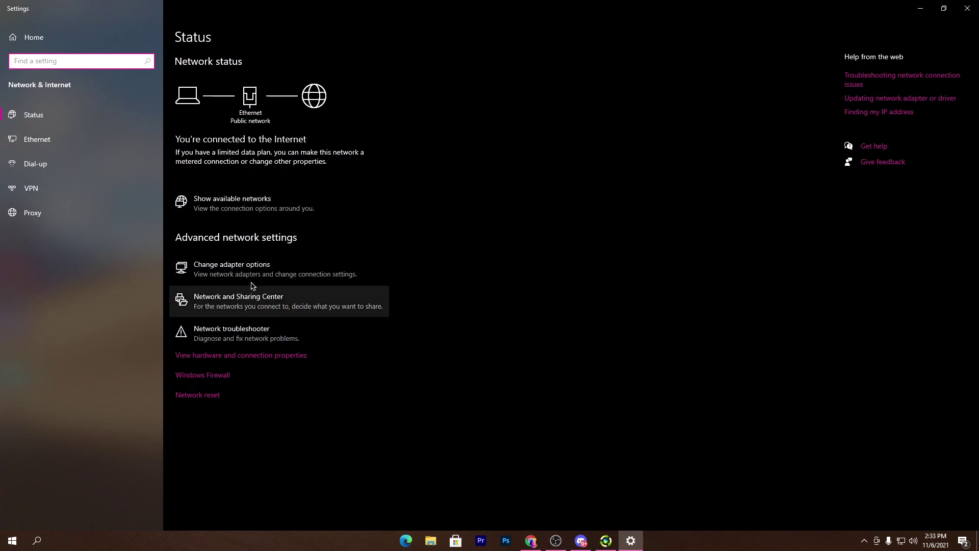
click(234, 274)
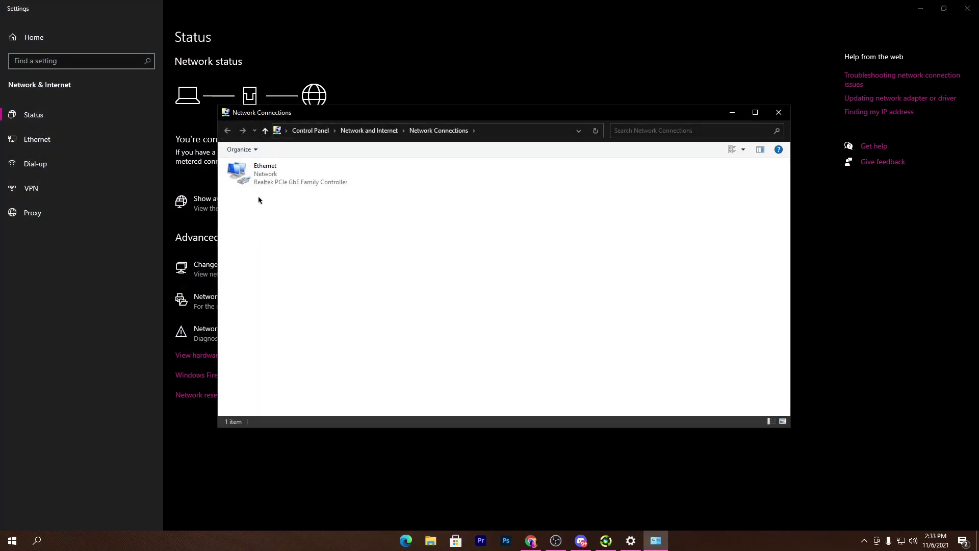
Step: Check that Ethernet's IPv4 properties show DNS 1.1.1.1 and 1.0.0.1, then close the dialogs
right_click(256, 179)
click(287, 276)
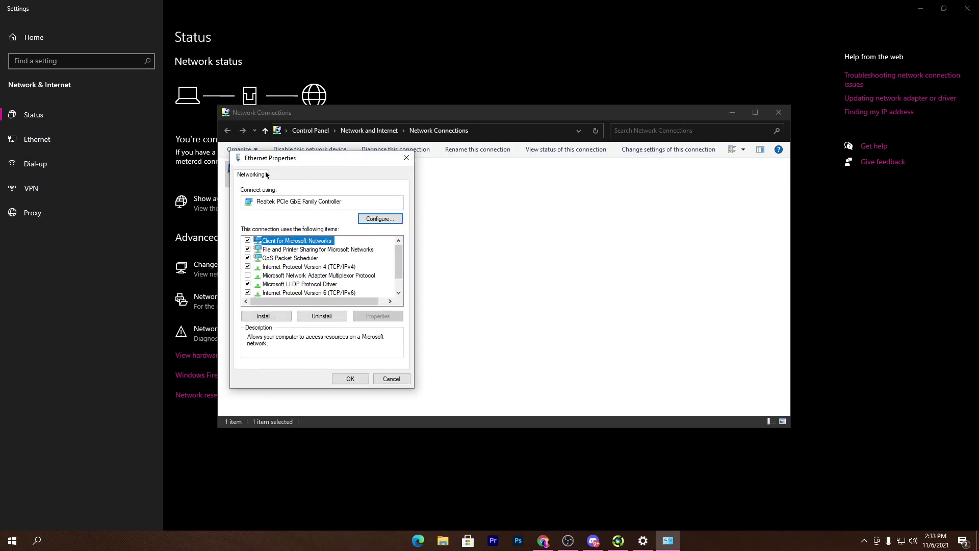
click(292, 266)
click(377, 316)
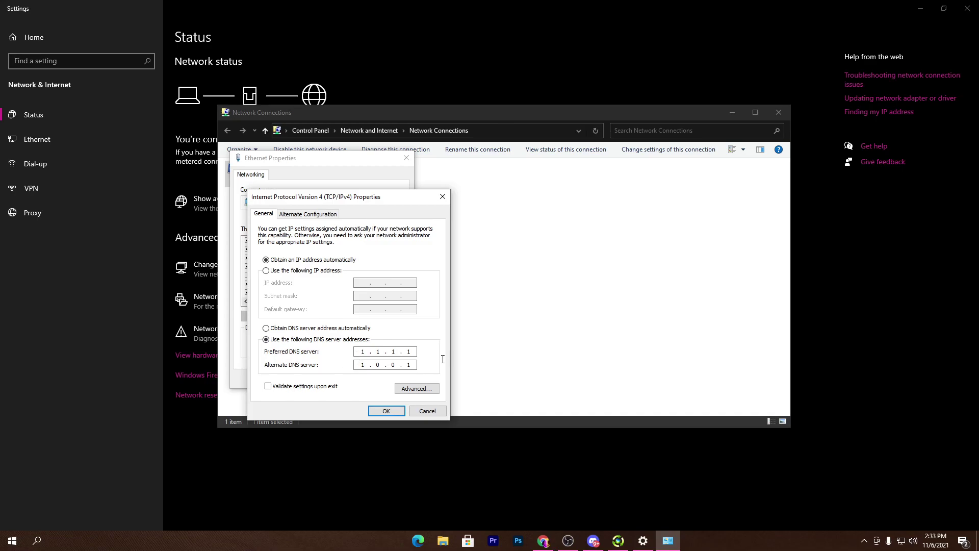
click(386, 411)
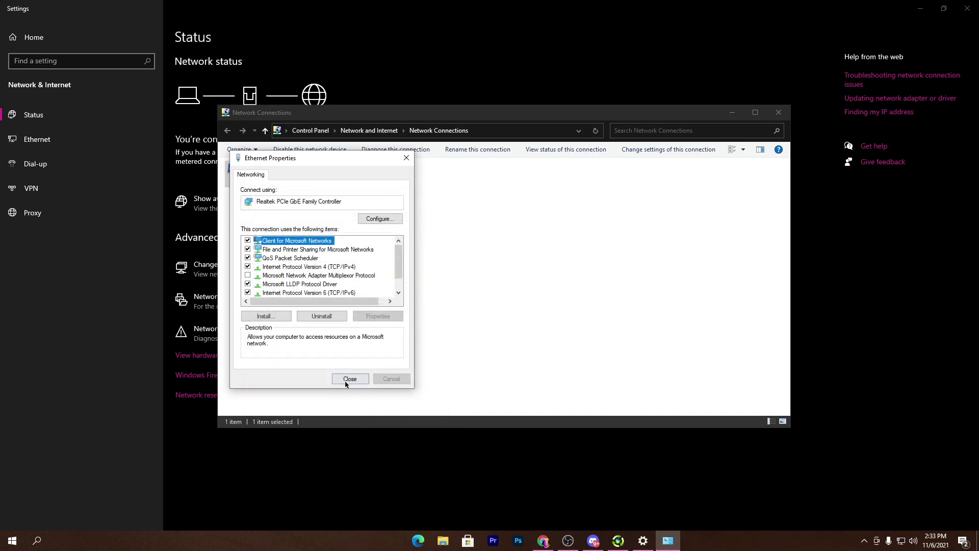
click(345, 381)
click(778, 113)
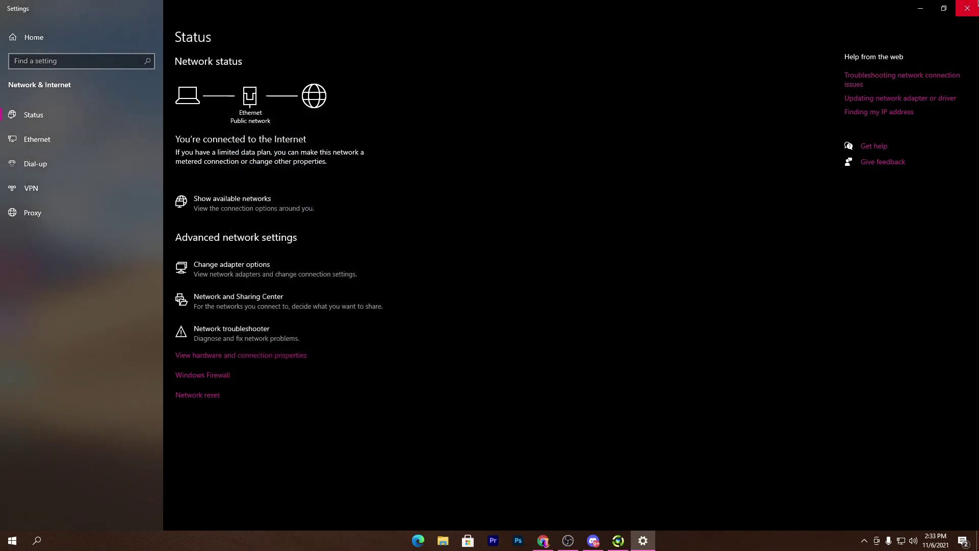
Step: Close the Windows Settings window, leaving DNS Jumper on the desktop
click(967, 8)
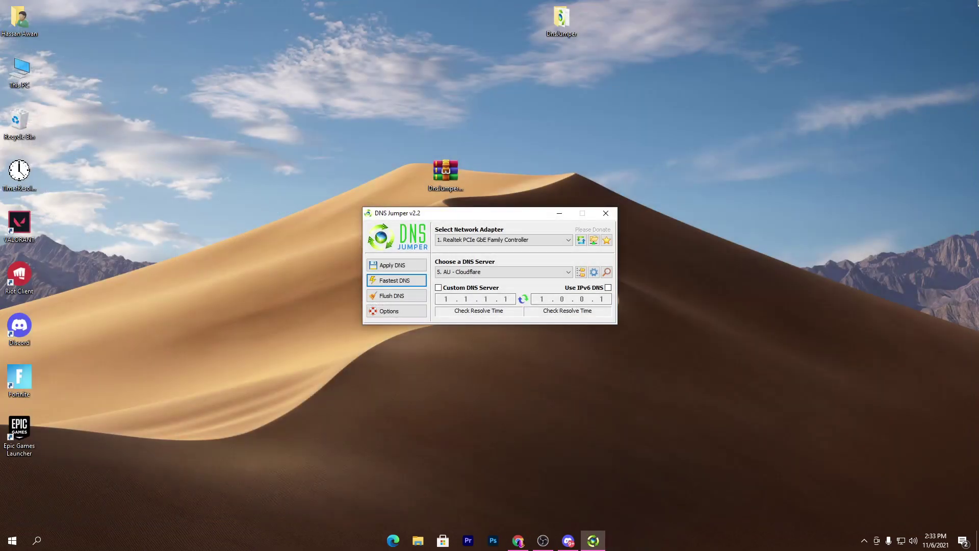